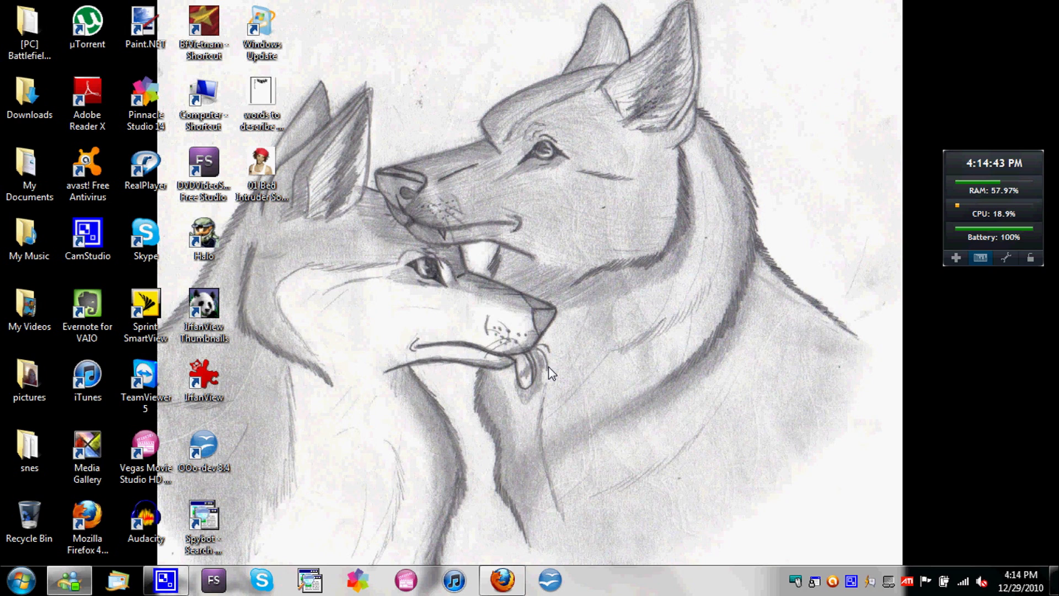
- Open Free Studio and examine the output formats offered by its Free YouTube Download tool, closing the tool without changing the format
click(227, 582)
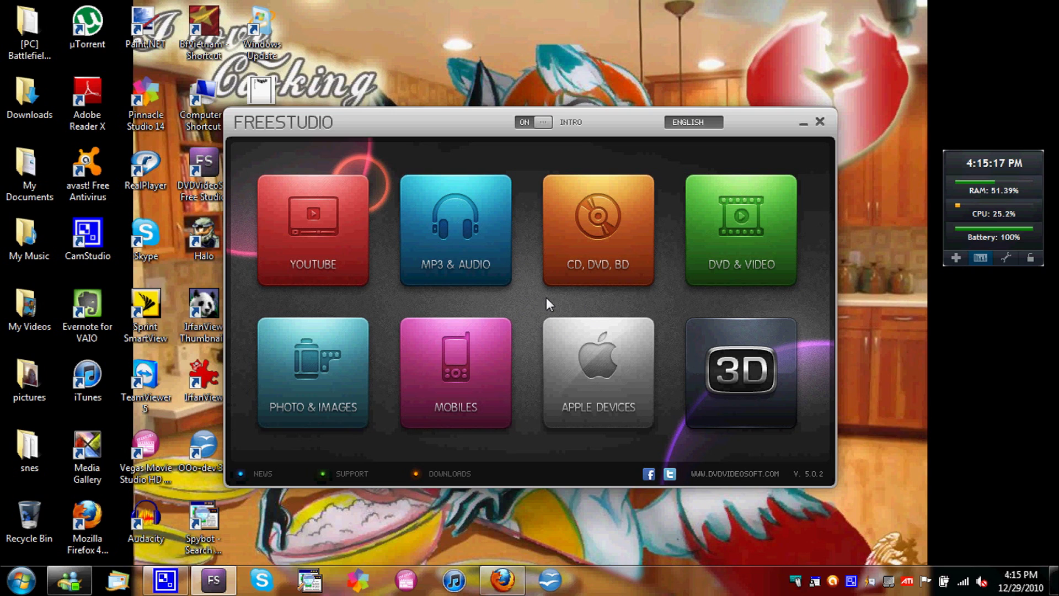
click(343, 246)
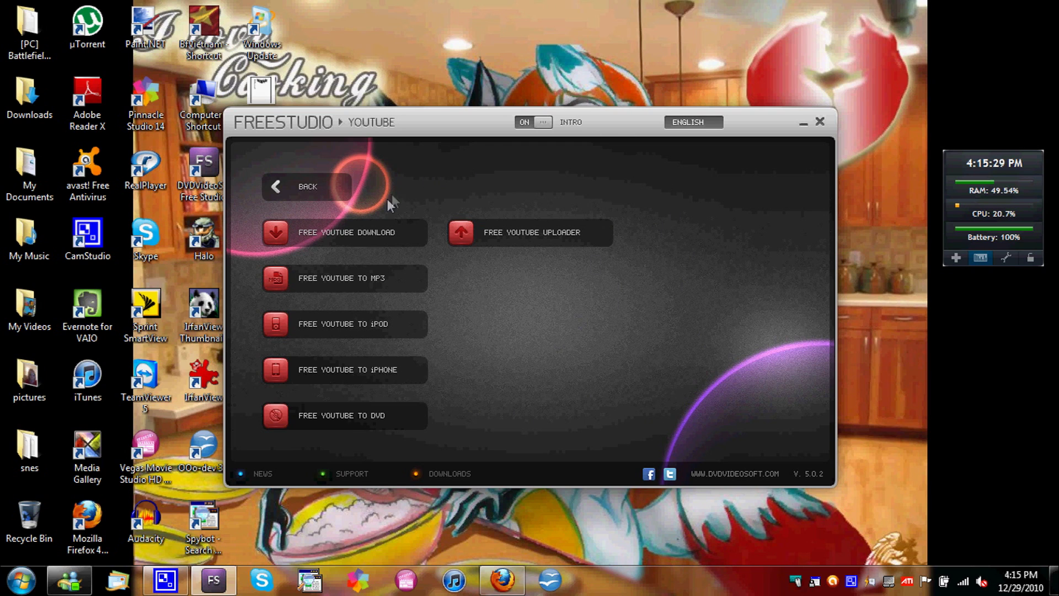
click(379, 233)
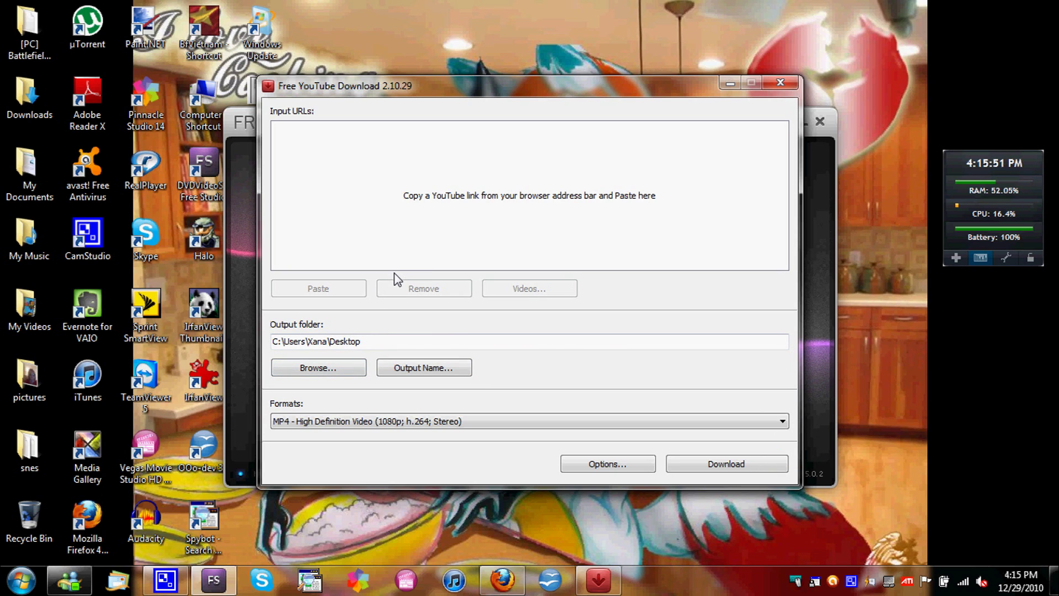
click(441, 423)
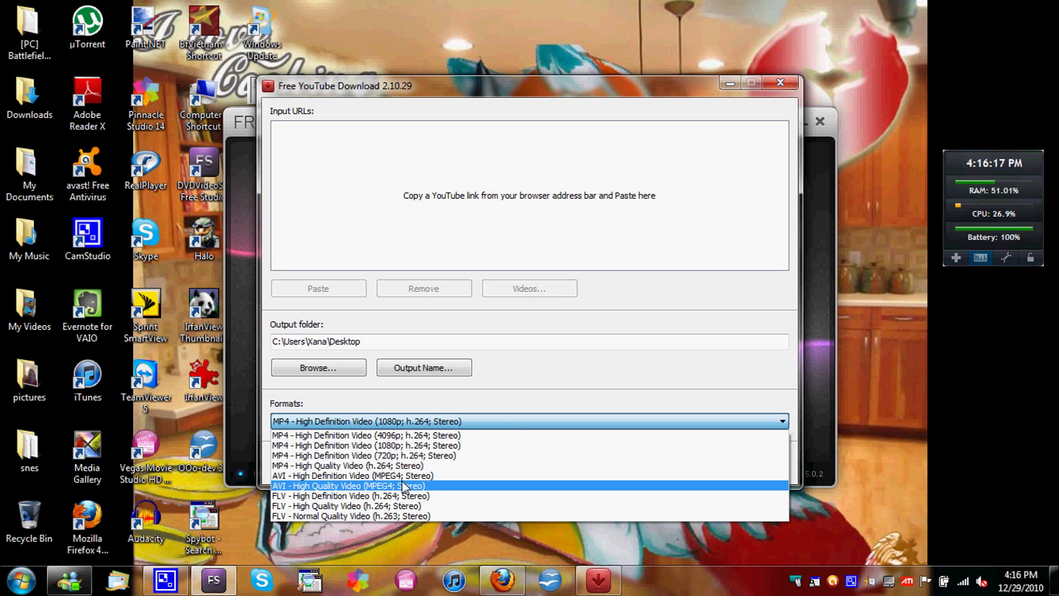
click(677, 291)
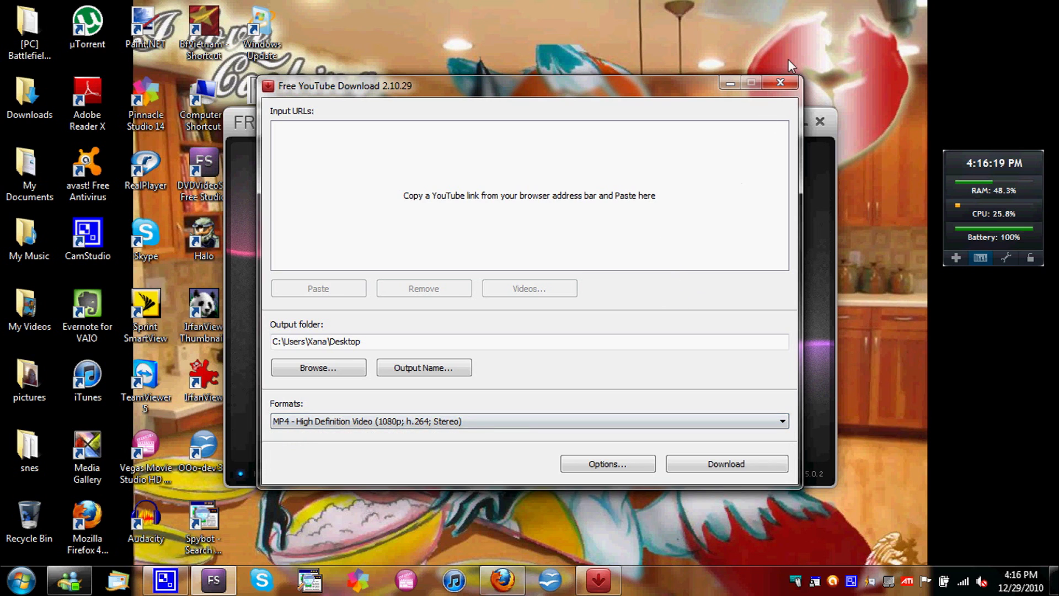
click(776, 83)
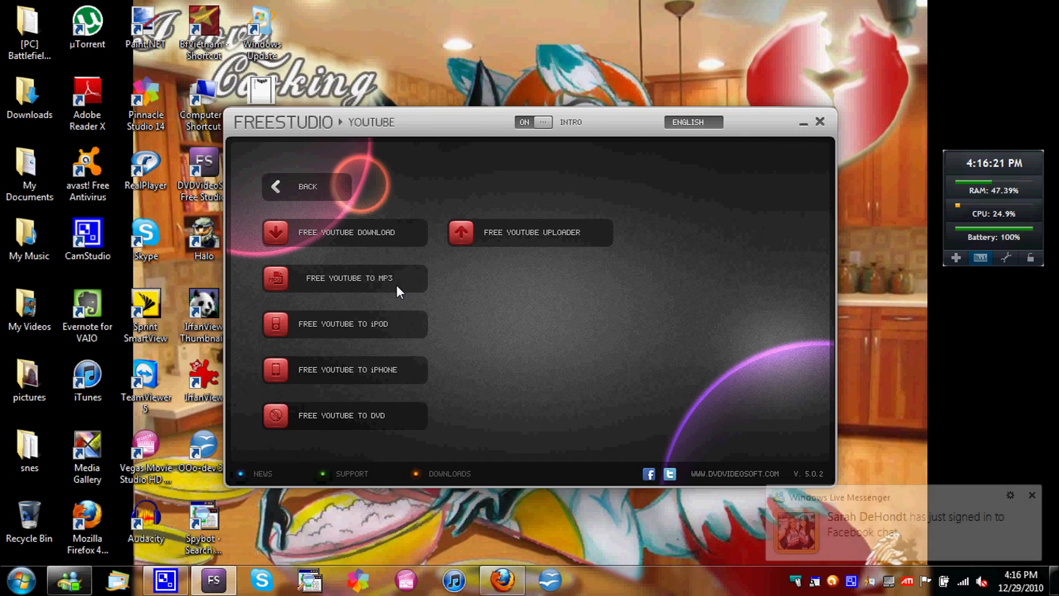
- Examine the quality presets in Free YouTube to MP3 and the main window of Free YouTube to DVD, closing each tool unchanged
click(397, 277)
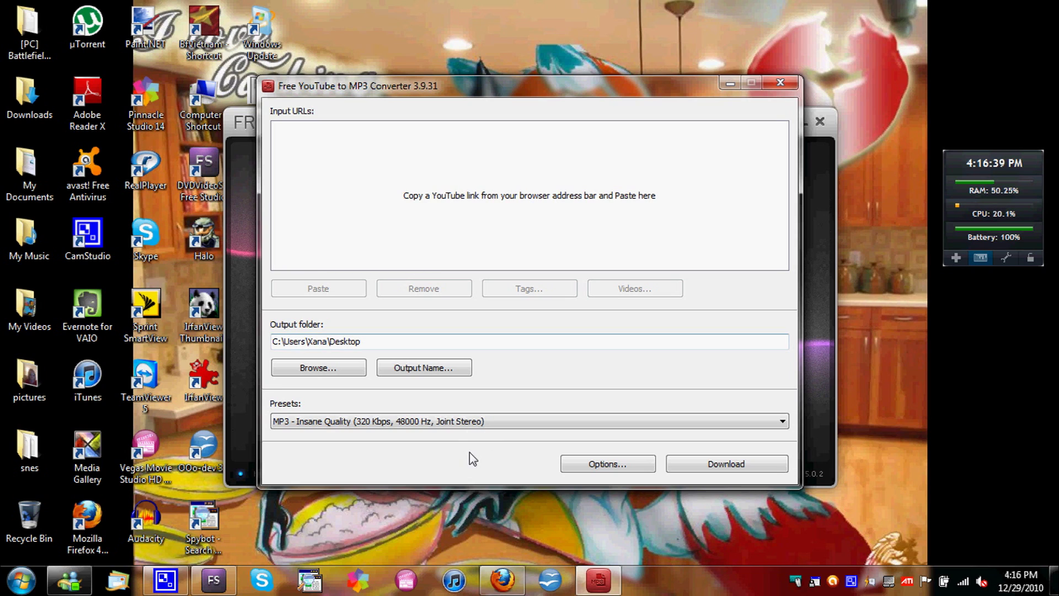
click(495, 423)
click(557, 408)
click(361, 422)
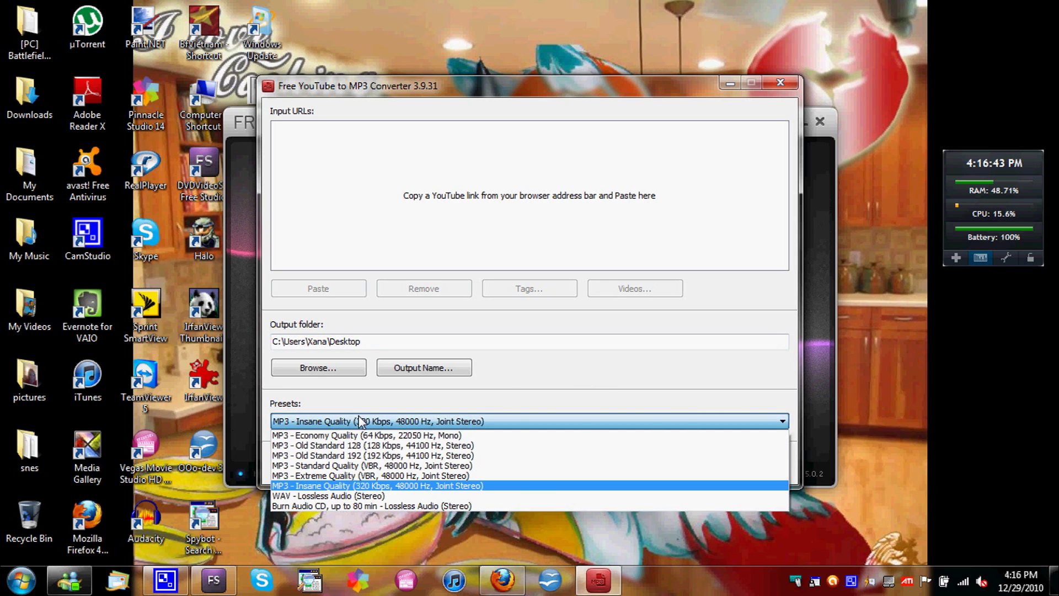
click(525, 418)
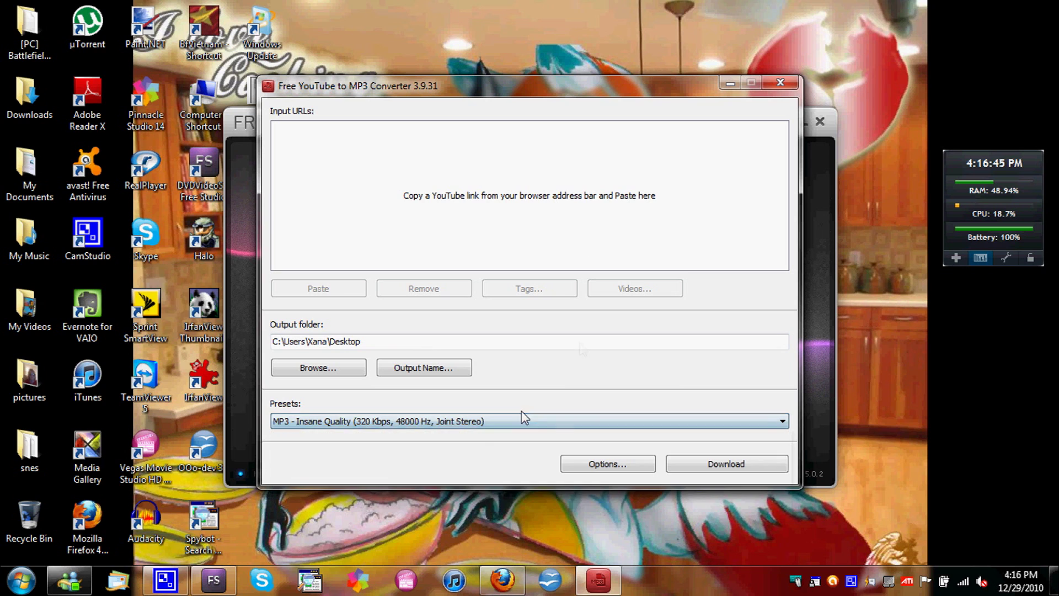
click(780, 82)
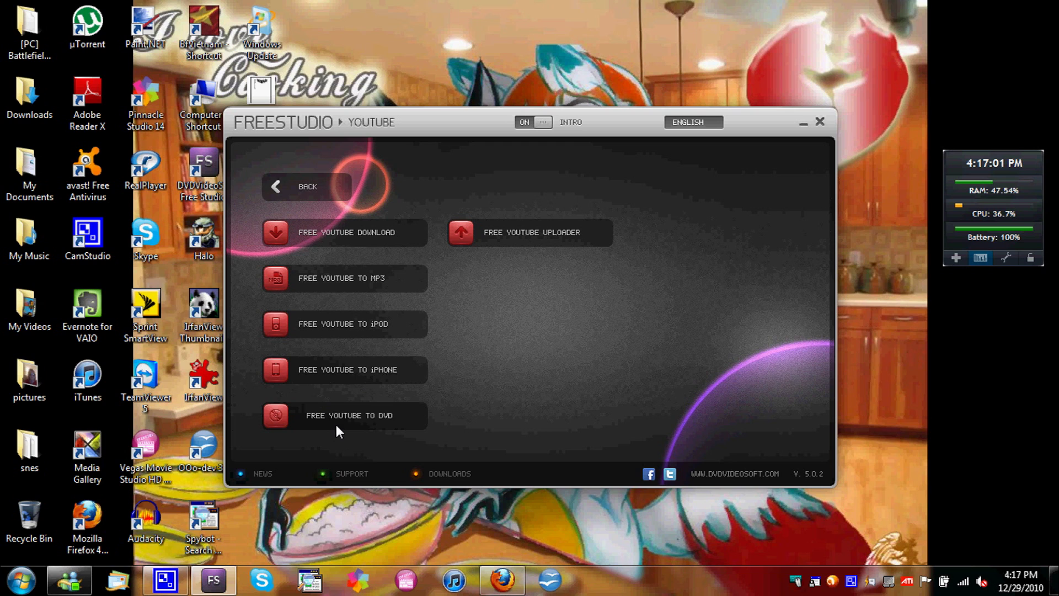
click(348, 414)
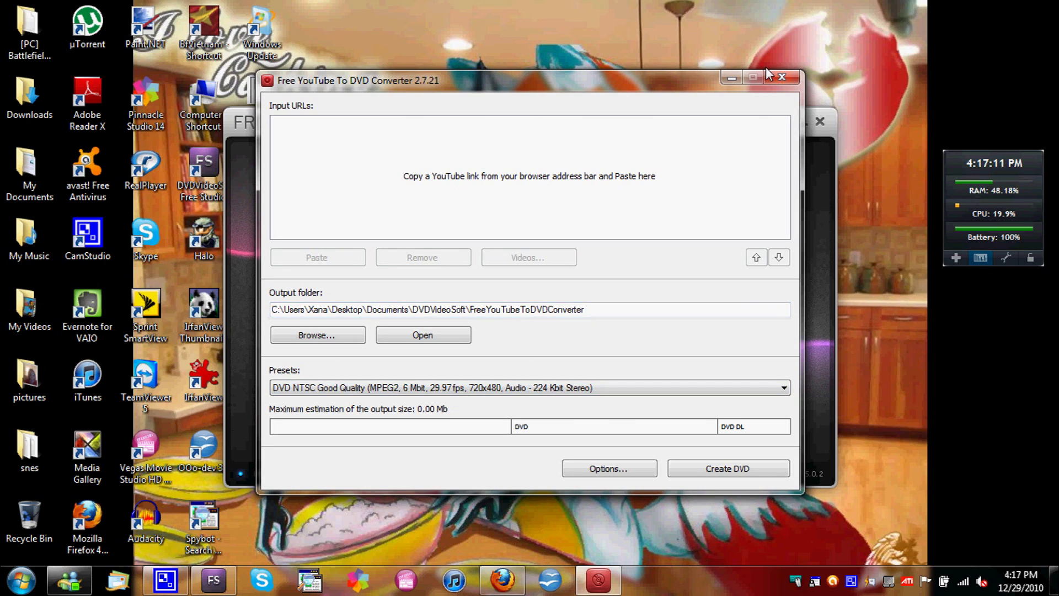
click(789, 83)
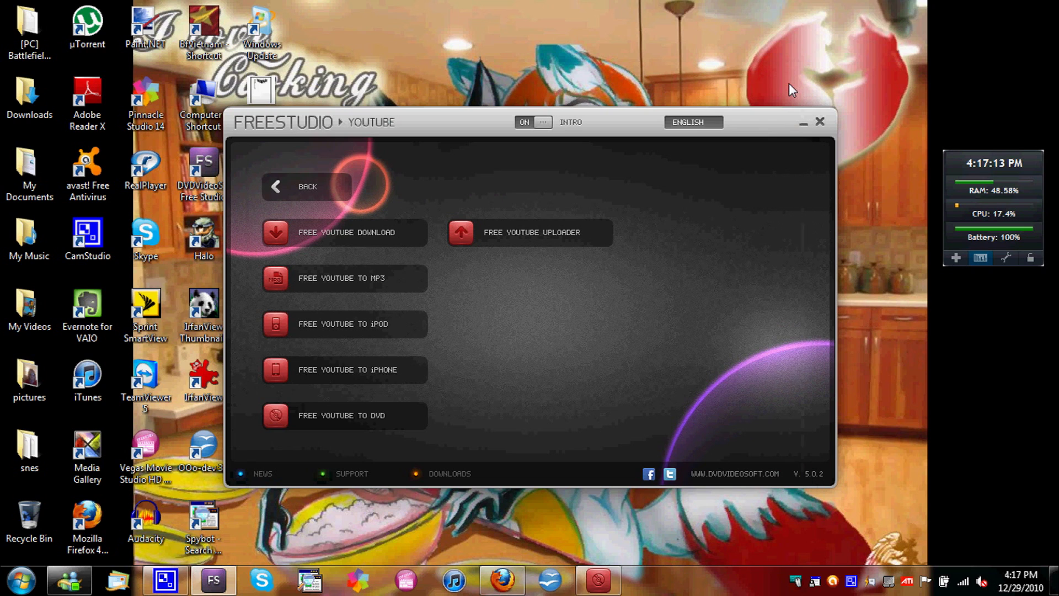
- Open Free YouTube Uploader and add the video intro.mpg from the pre vids folder
click(570, 230)
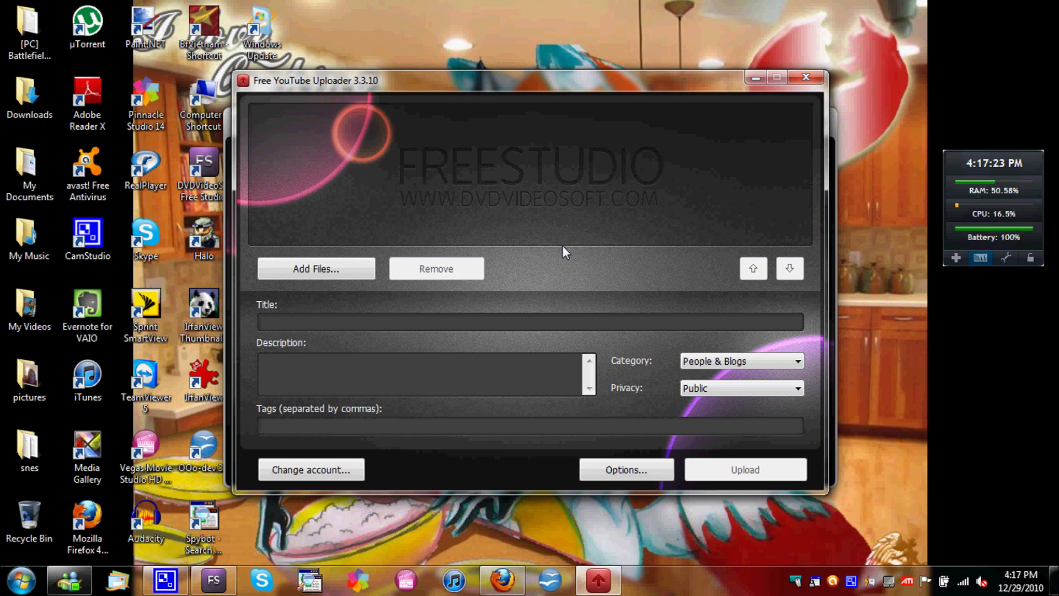
click(338, 274)
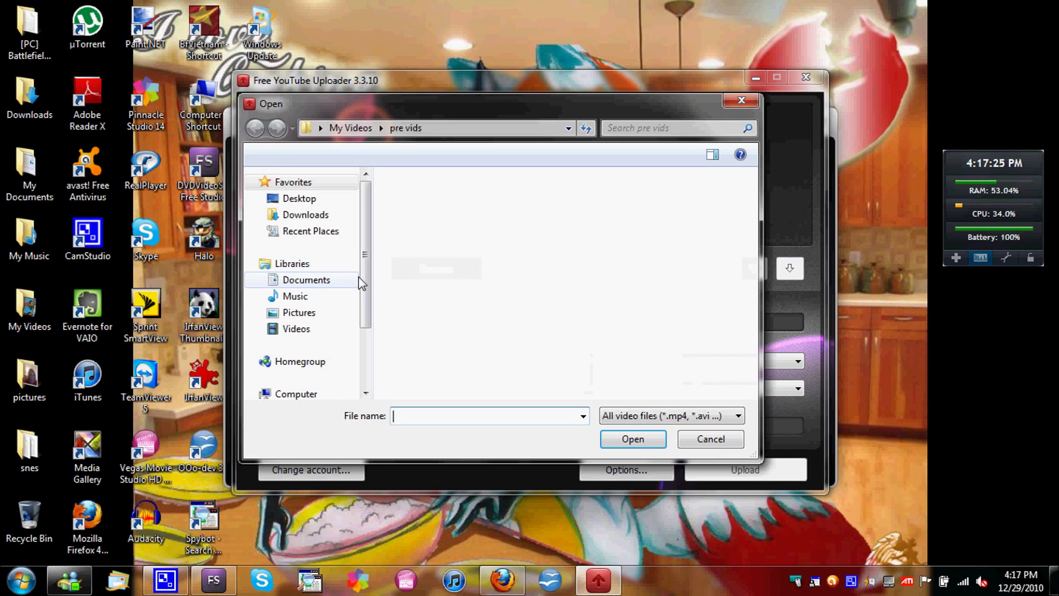
click(433, 278)
click(632, 438)
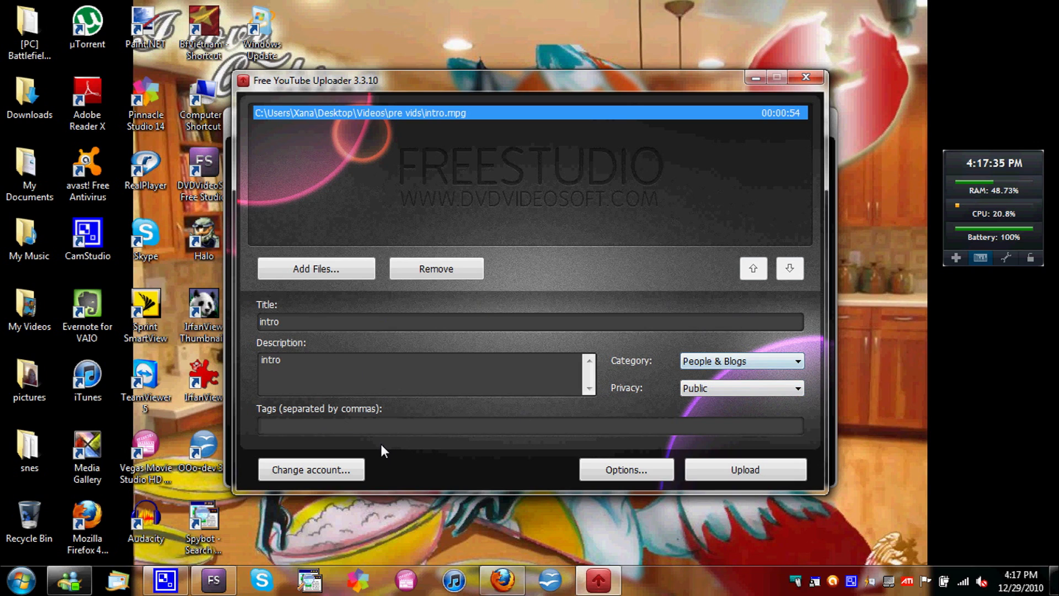
- Tag the intro video with the channel name and "blah", and close the uploader without uploading
click(395, 429)
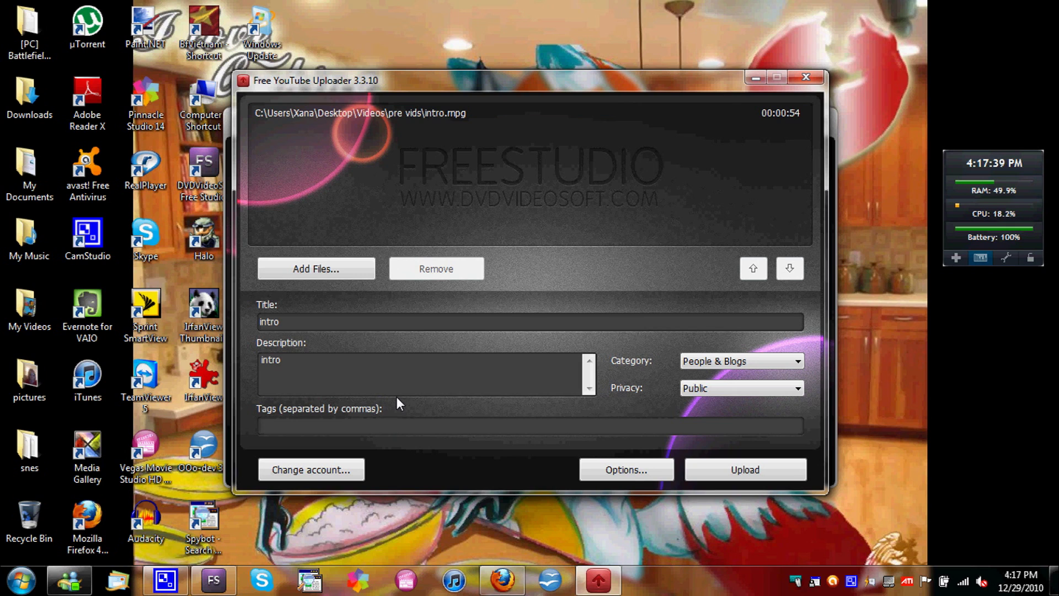
key(Caps_Lock)
text(XANA)
text(8446,)
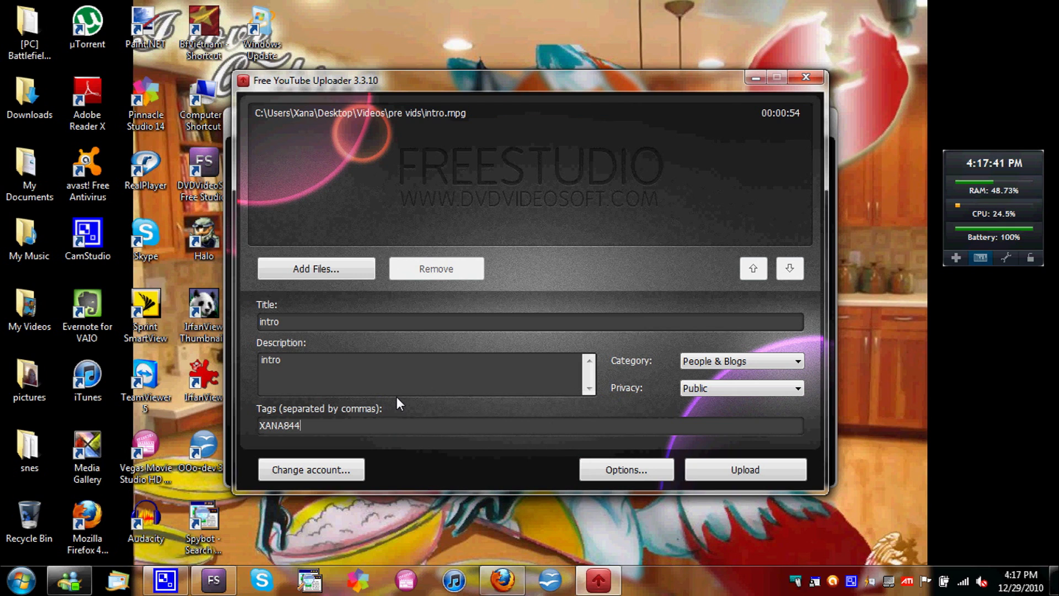
key(Caps_Lock)
text(blah,)
click(810, 76)
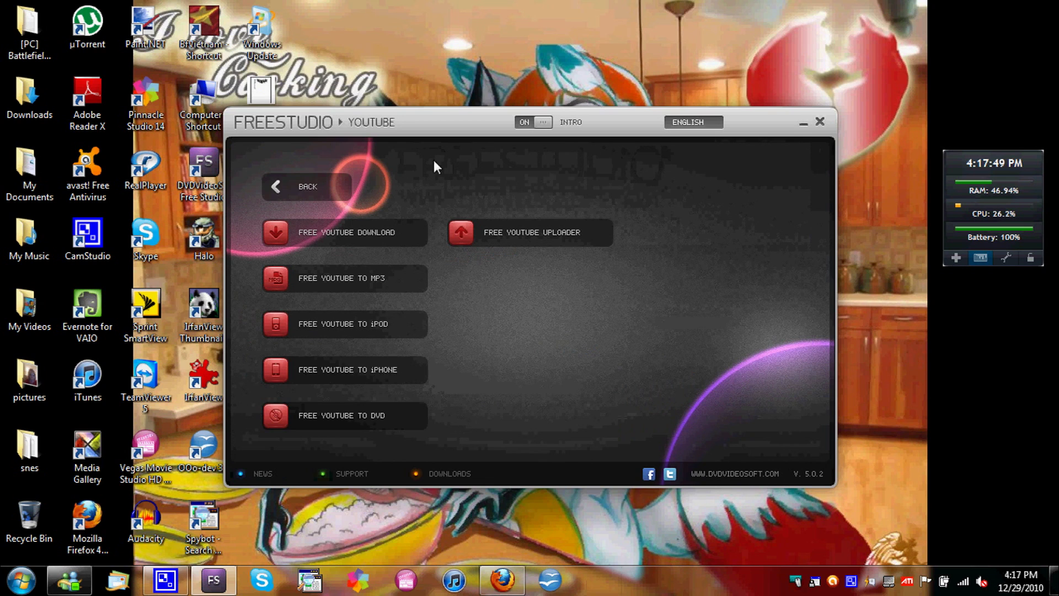
- Look over the MP3 & Audio tools and view Free Audio Dub's editing window, closing it without loading a file
click(316, 188)
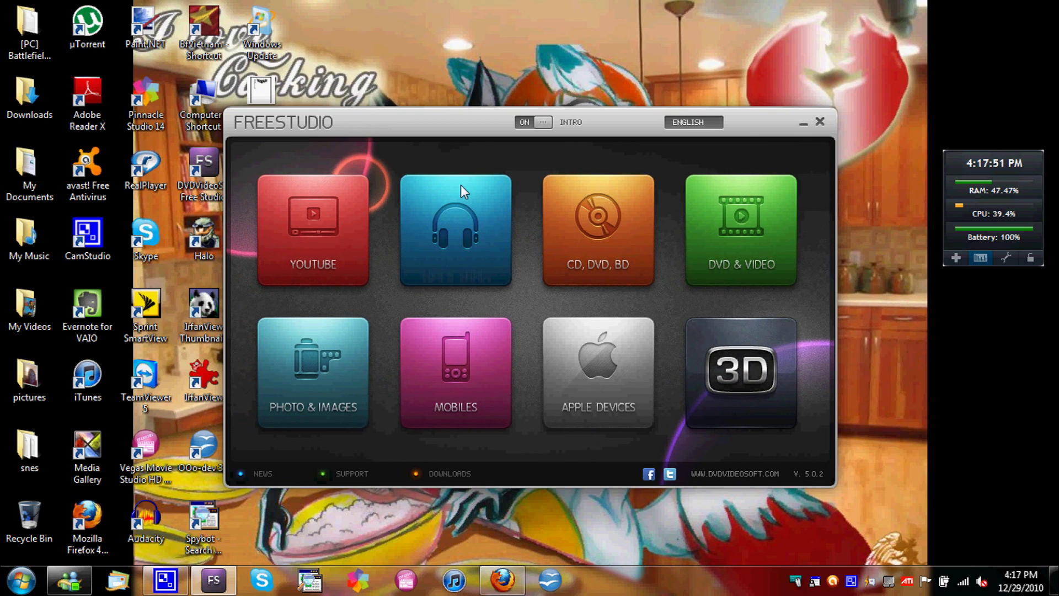
click(463, 227)
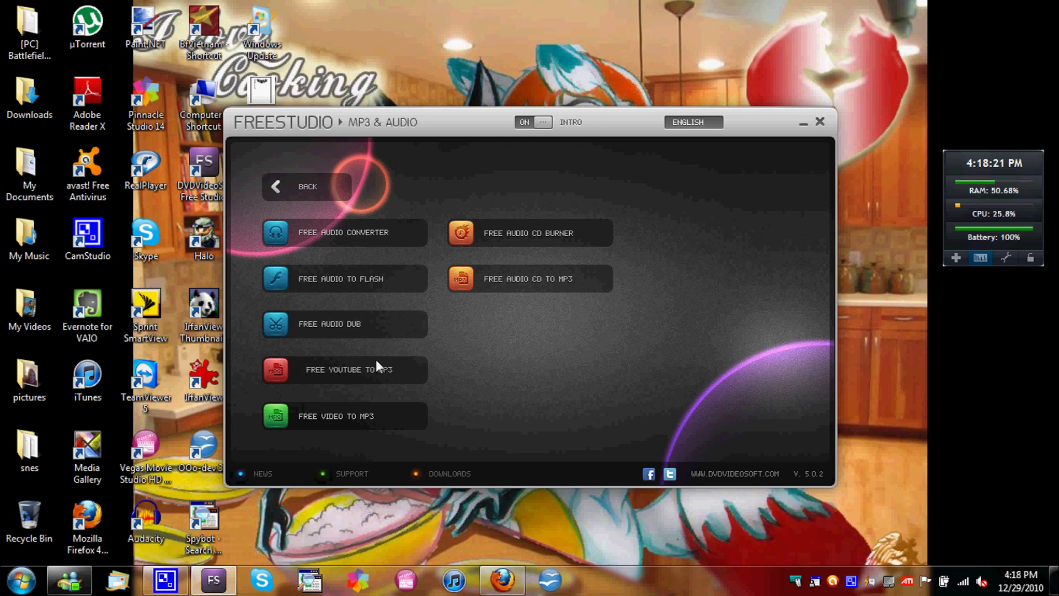
click(373, 326)
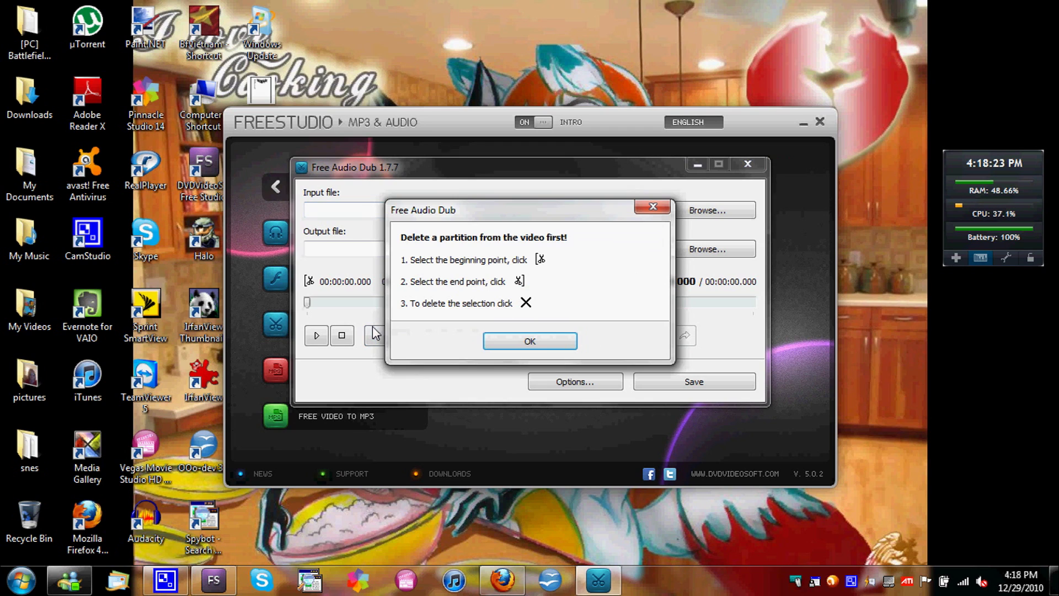
click(529, 344)
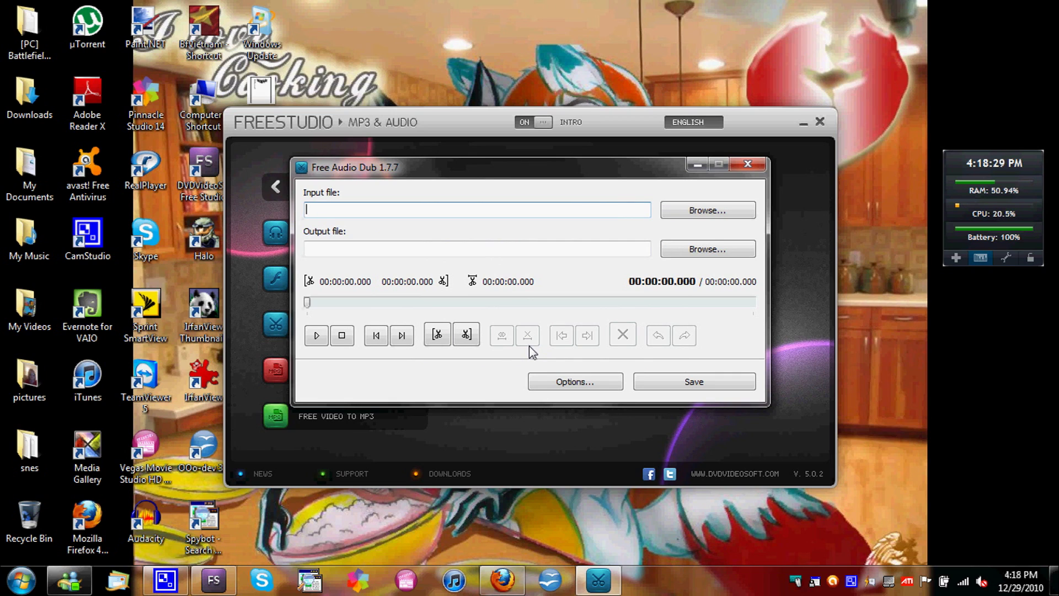
click(748, 166)
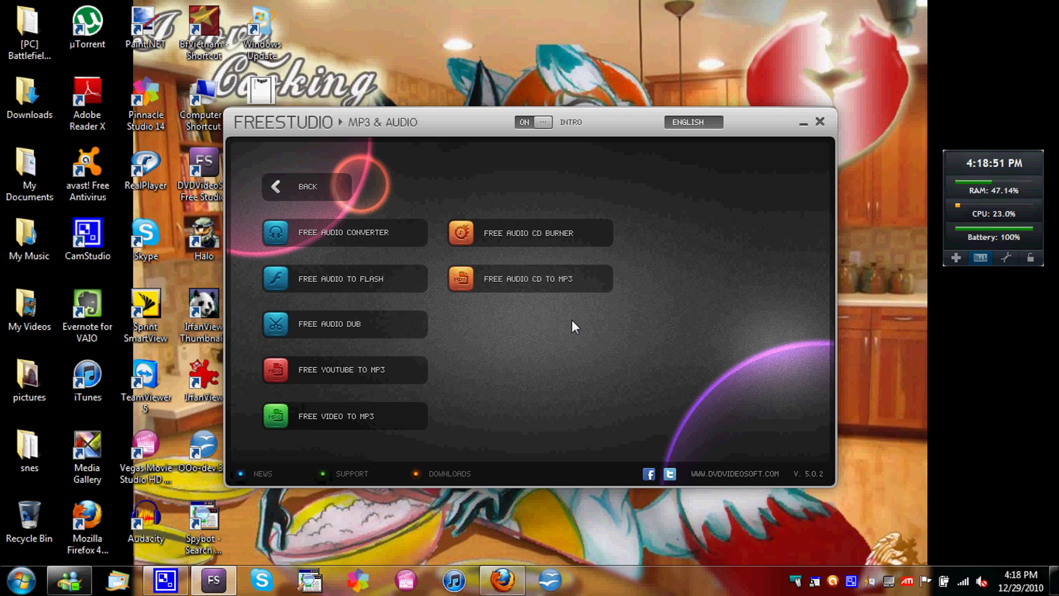
- Look over the burning and converting tools in the CD, DVD, BD category and return to the category overview
click(302, 193)
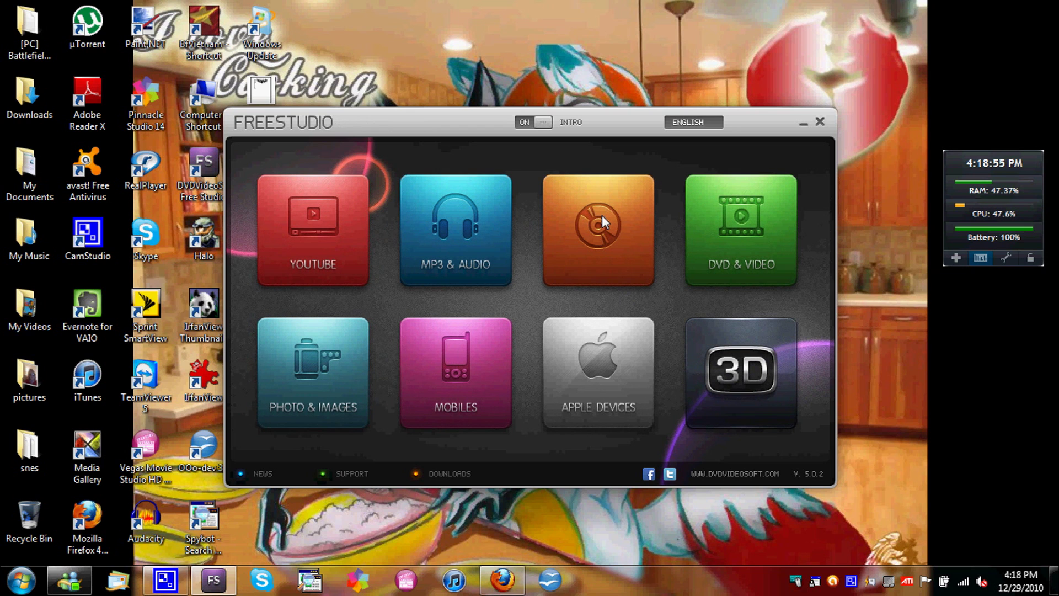
click(601, 216)
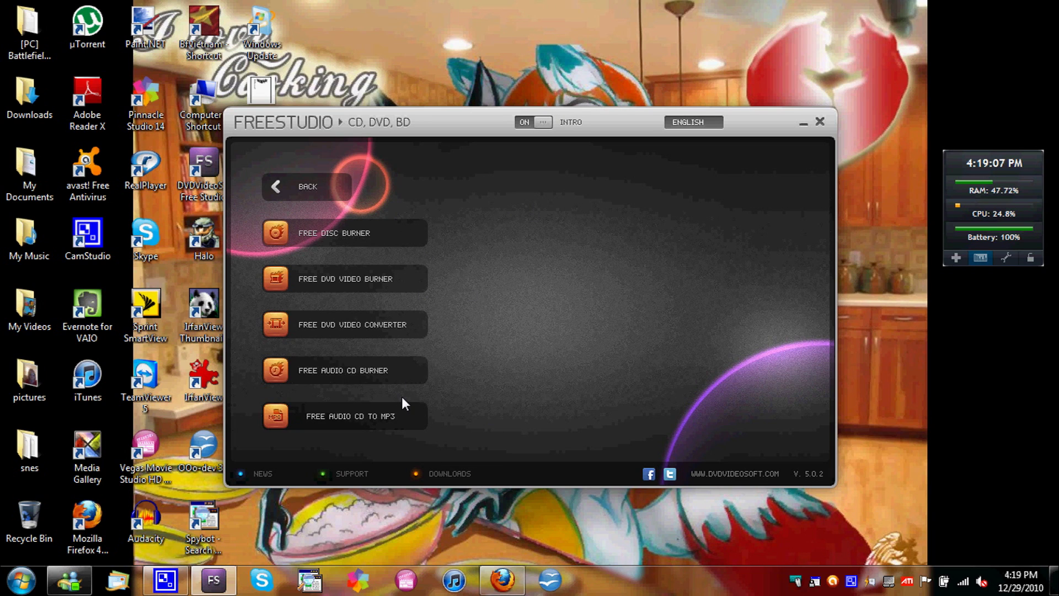
click(313, 184)
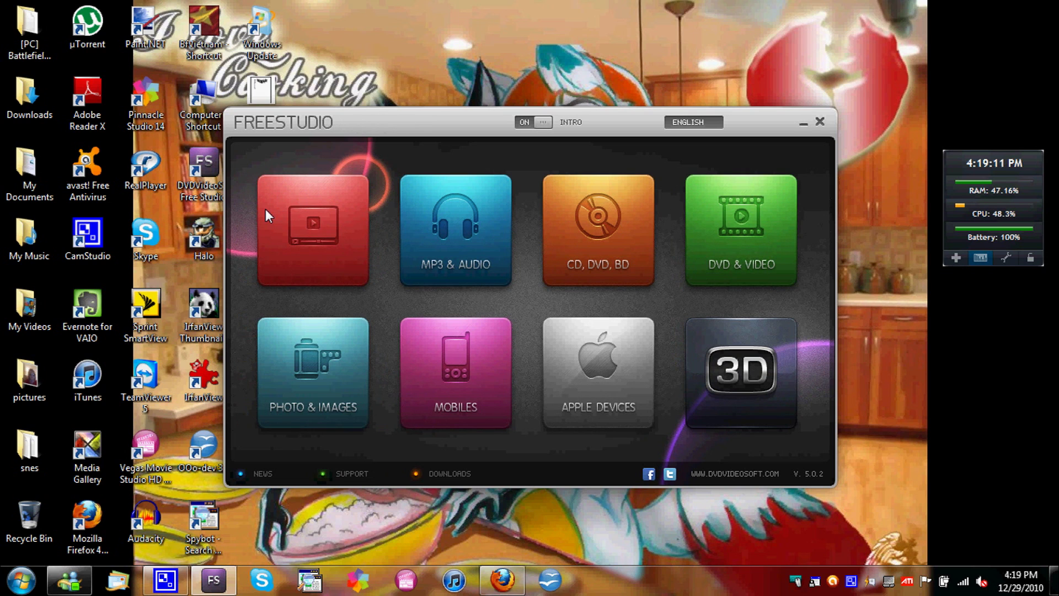
- Look over the DVD & Video tools and view Free Video Dub's editing window, closing it without loading a file
click(734, 253)
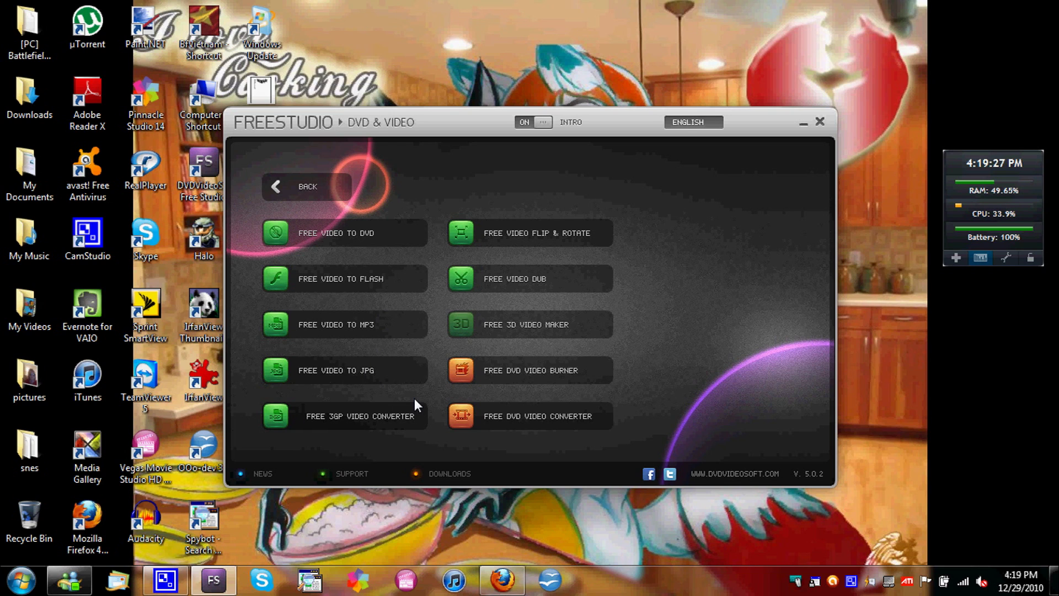
click(541, 283)
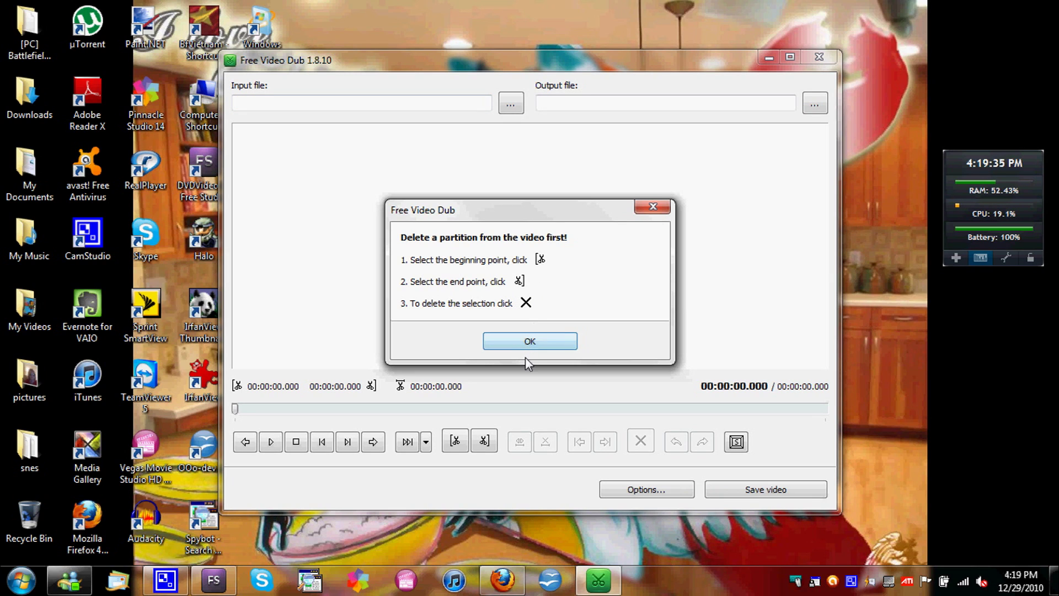
click(533, 339)
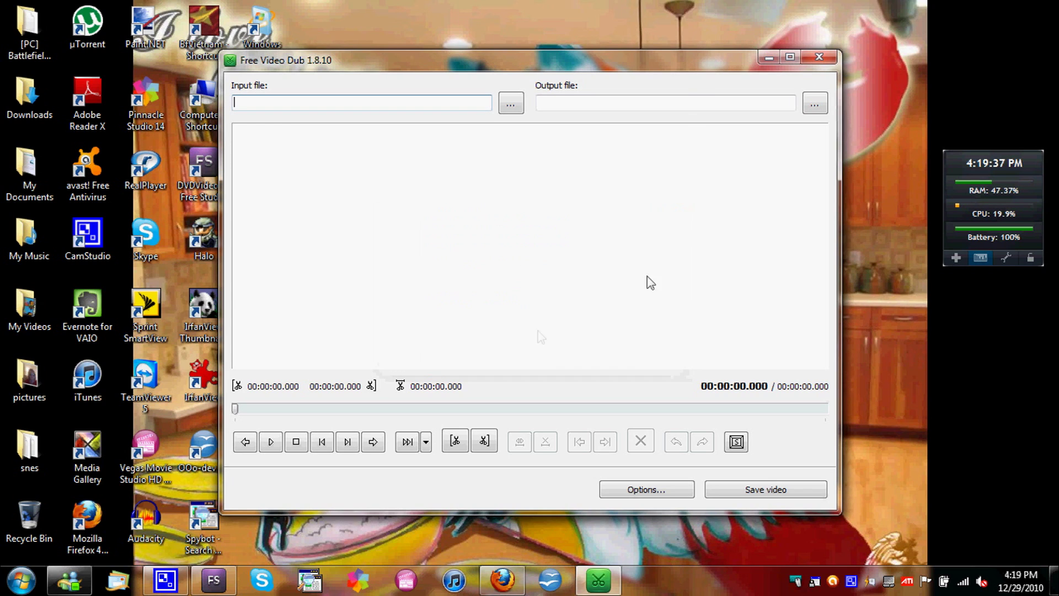
click(810, 57)
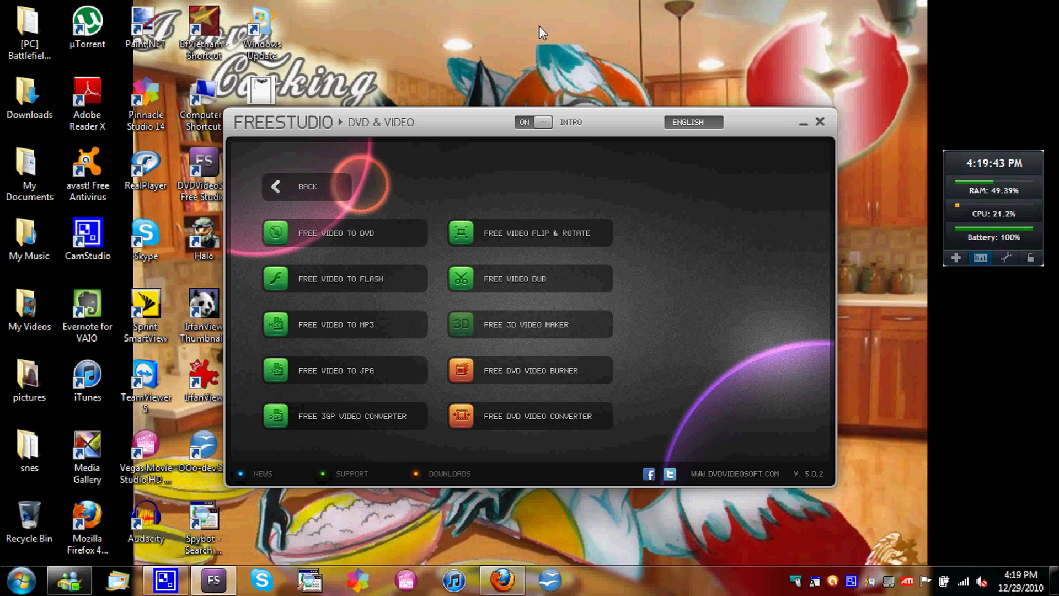
- Open Free 3D Video Maker's web page in Firefox, read it, and close the browser
click(512, 333)
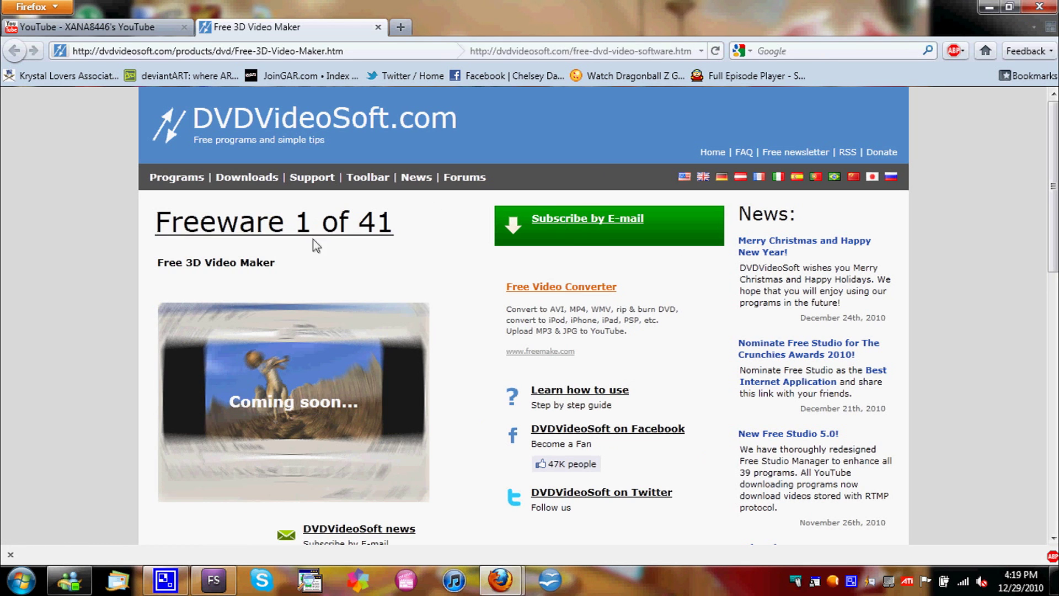
scroll(331, 268, down, 3)
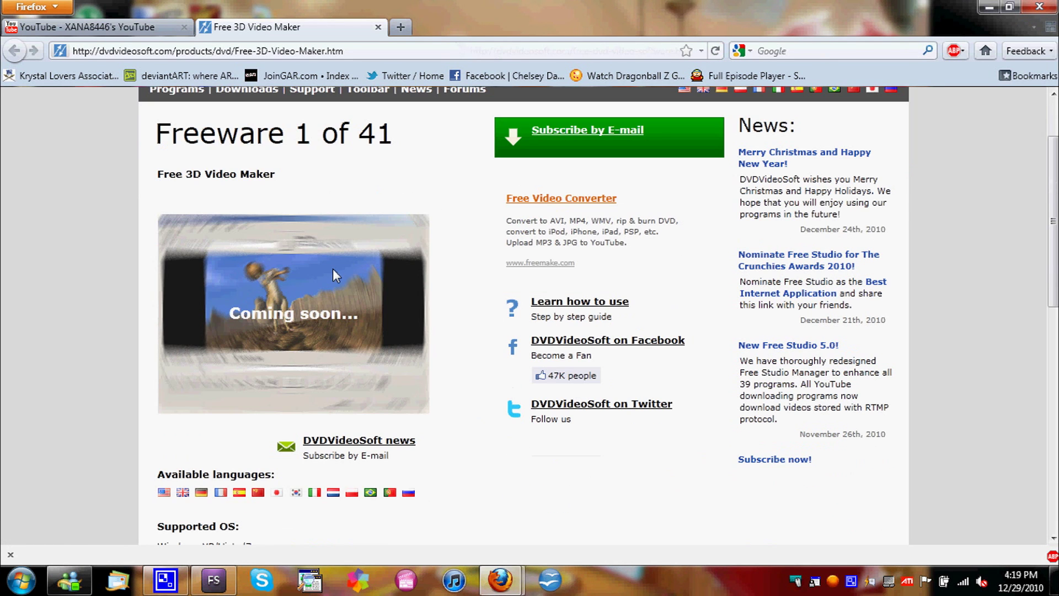
click(380, 28)
click(1040, 6)
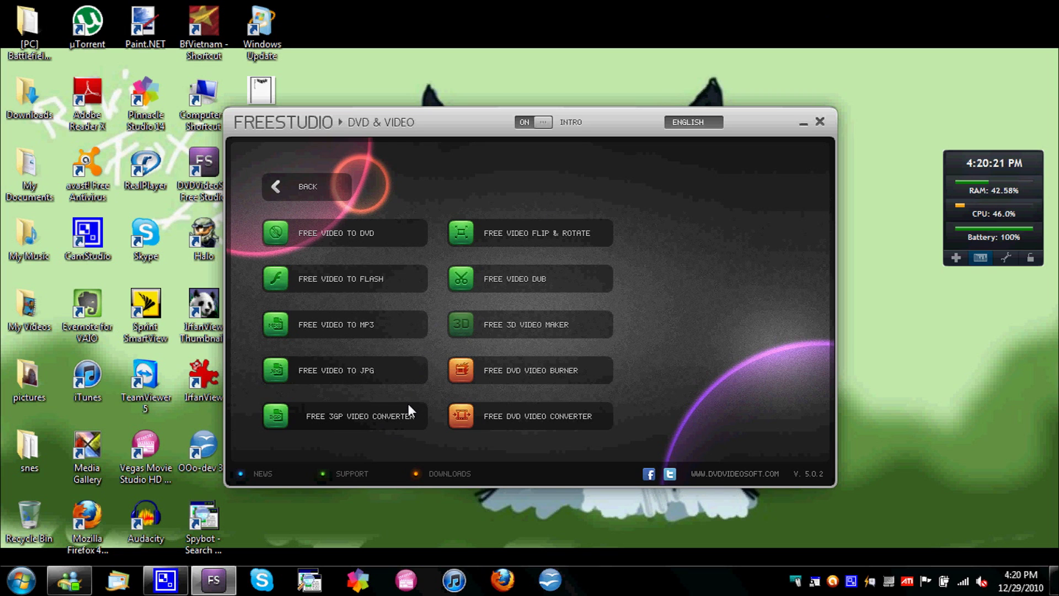
- Examine the quality presets and output formats in Free 3GP Video Converter, close it, and return to the category overview
click(406, 420)
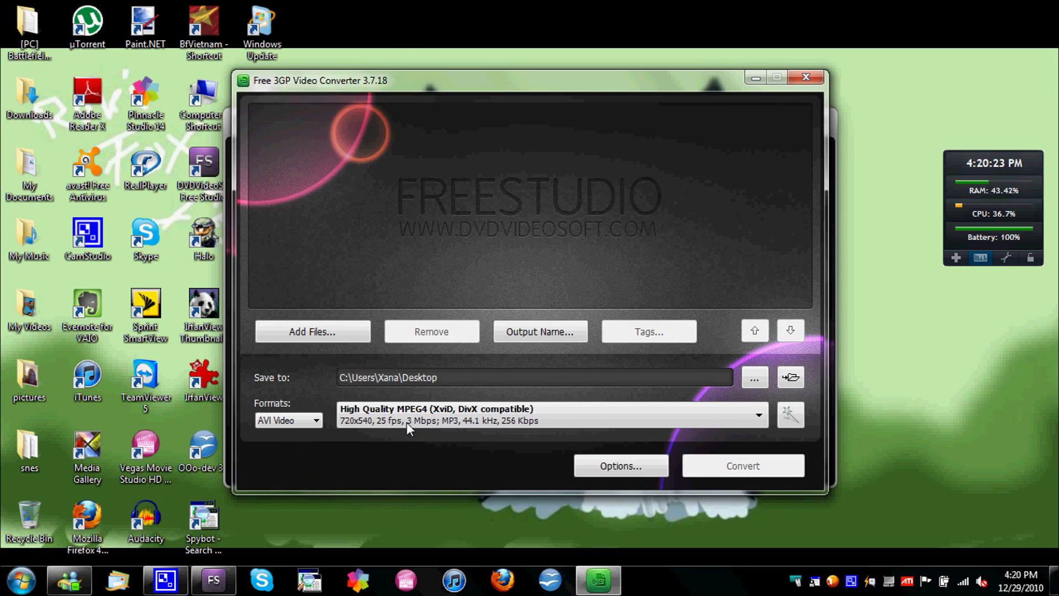
click(626, 414)
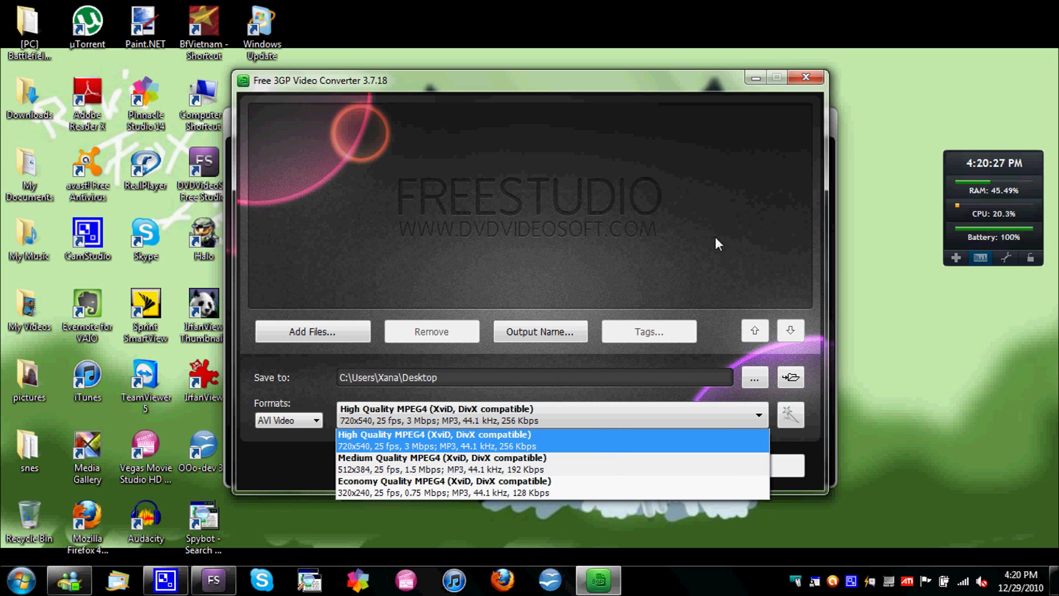
click(612, 246)
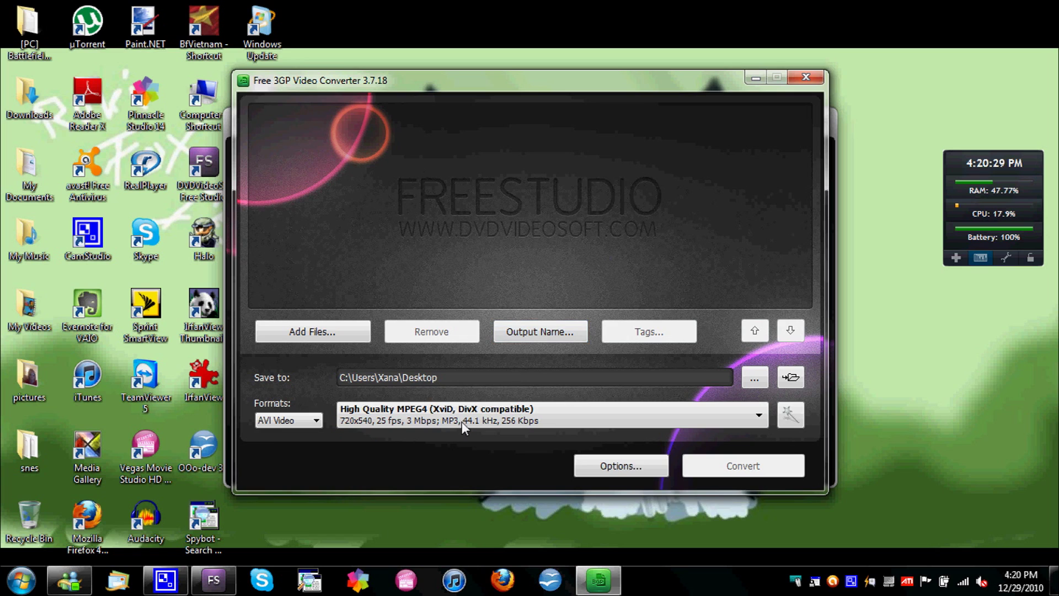
click(282, 422)
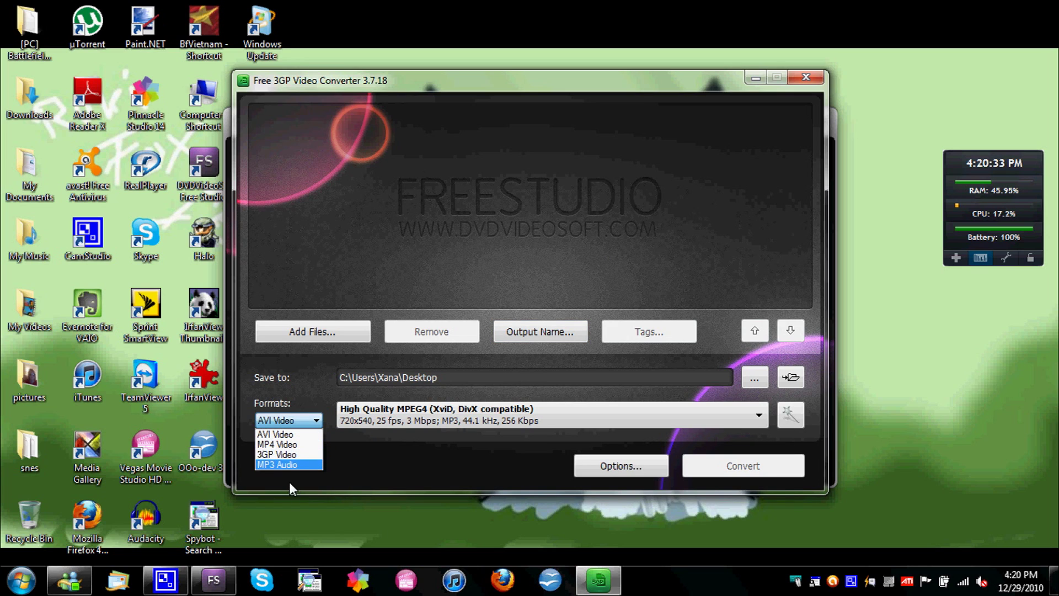
click(392, 442)
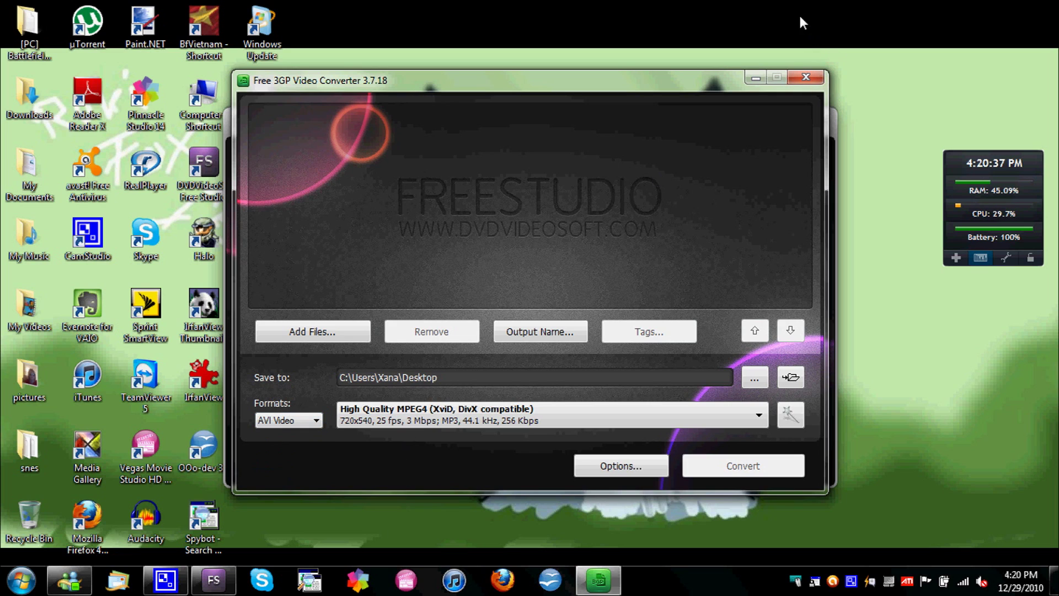
click(813, 84)
click(316, 194)
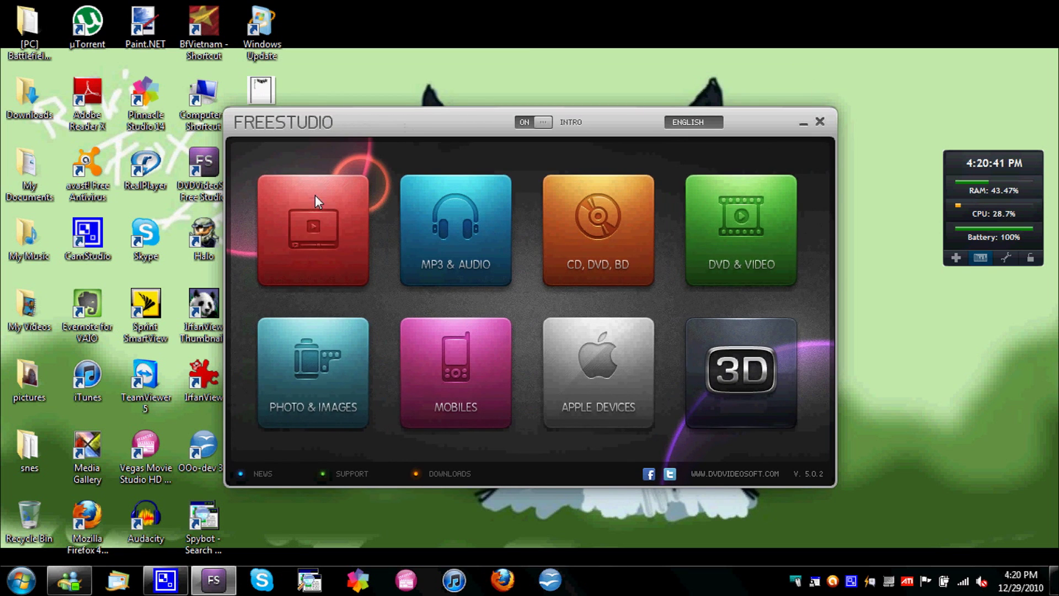
- View Free Screen Video Recorder and Free Image Convert and Resize from the Photo & Images category, closing both and returning to the overview
click(320, 360)
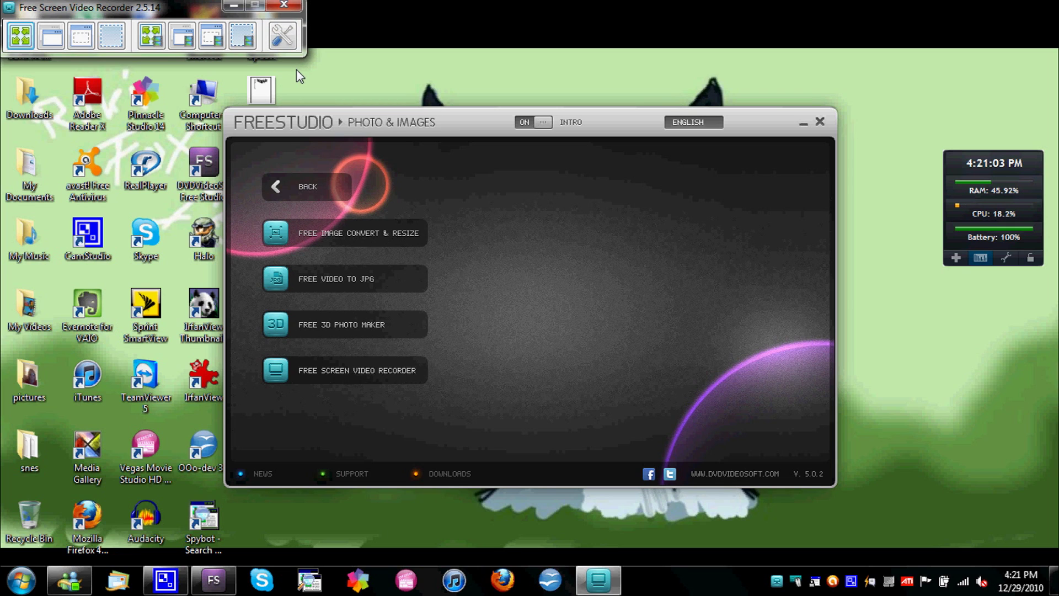
click(284, 5)
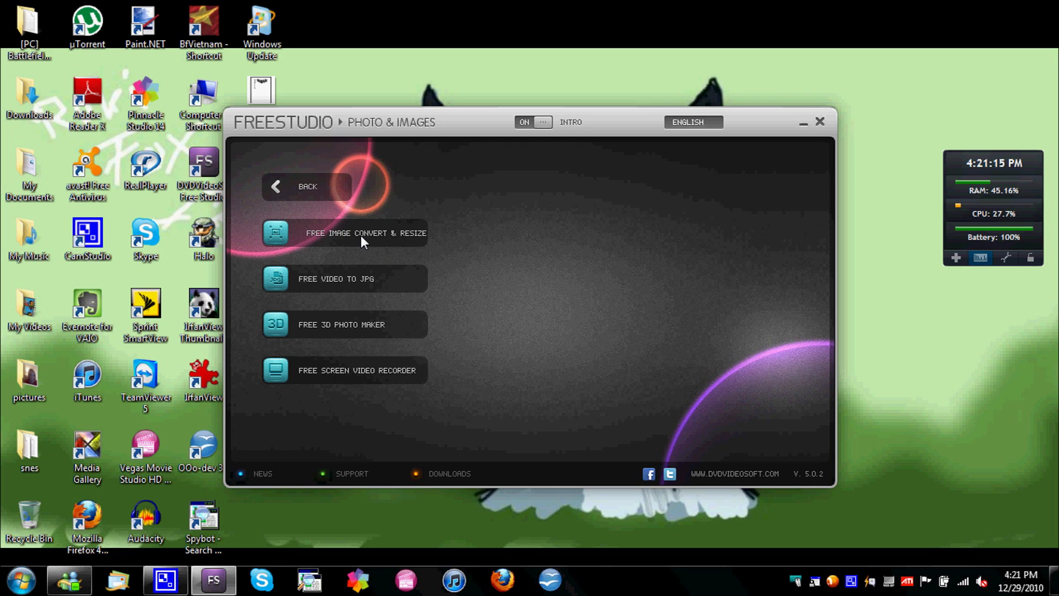
click(347, 244)
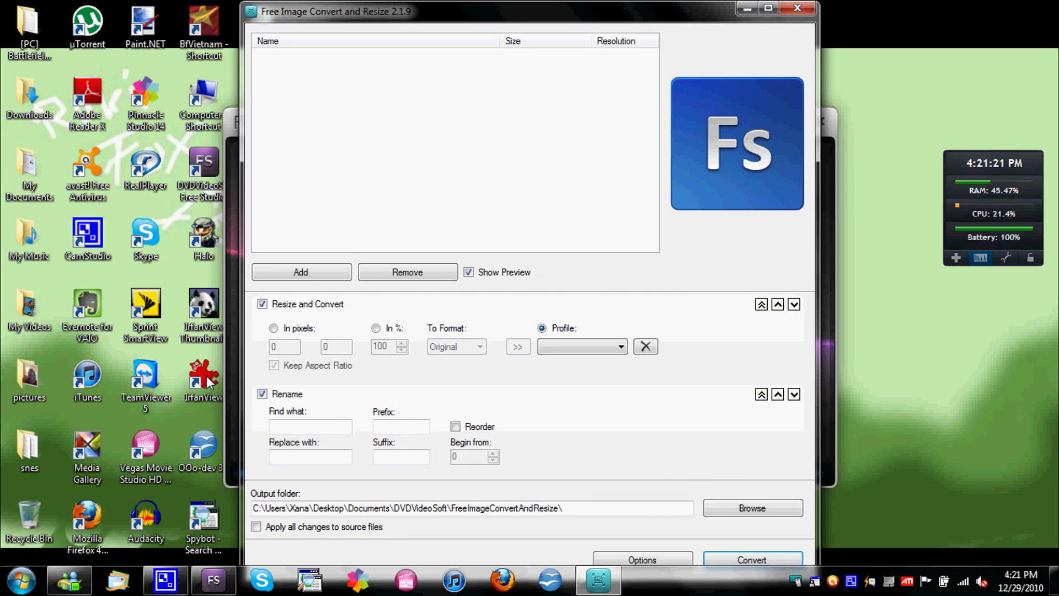
click(797, 8)
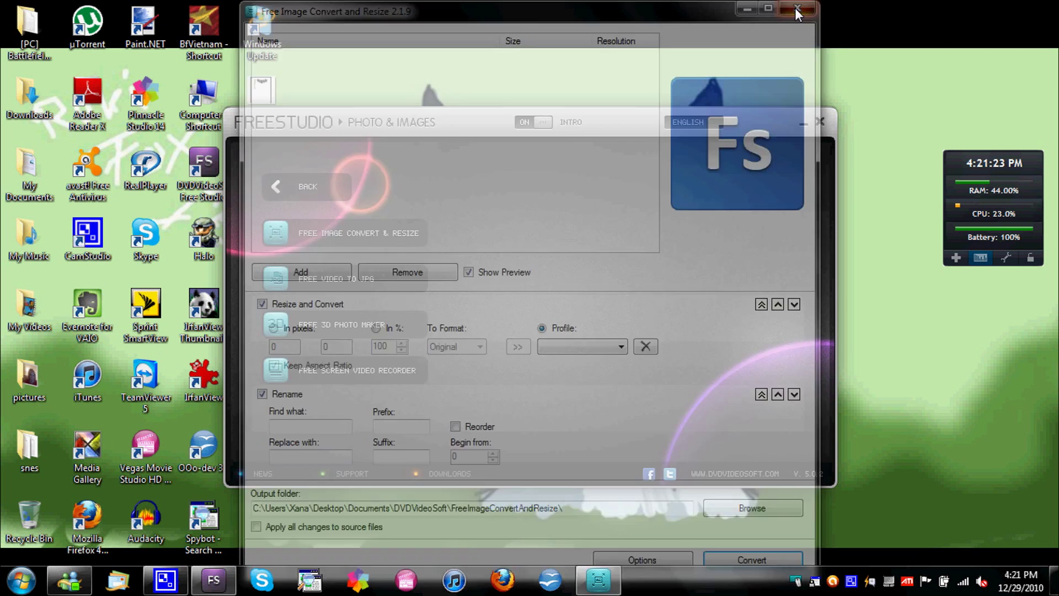
click(300, 186)
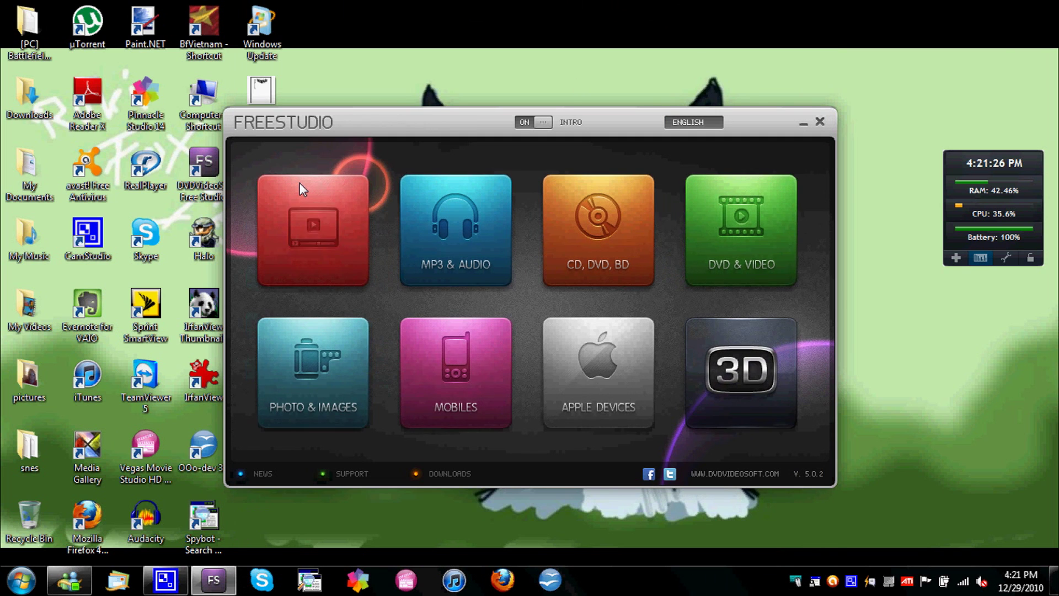
- Look over the device converters in the Mobiles and Apple Devices categories, going back to the category overview after each
click(445, 372)
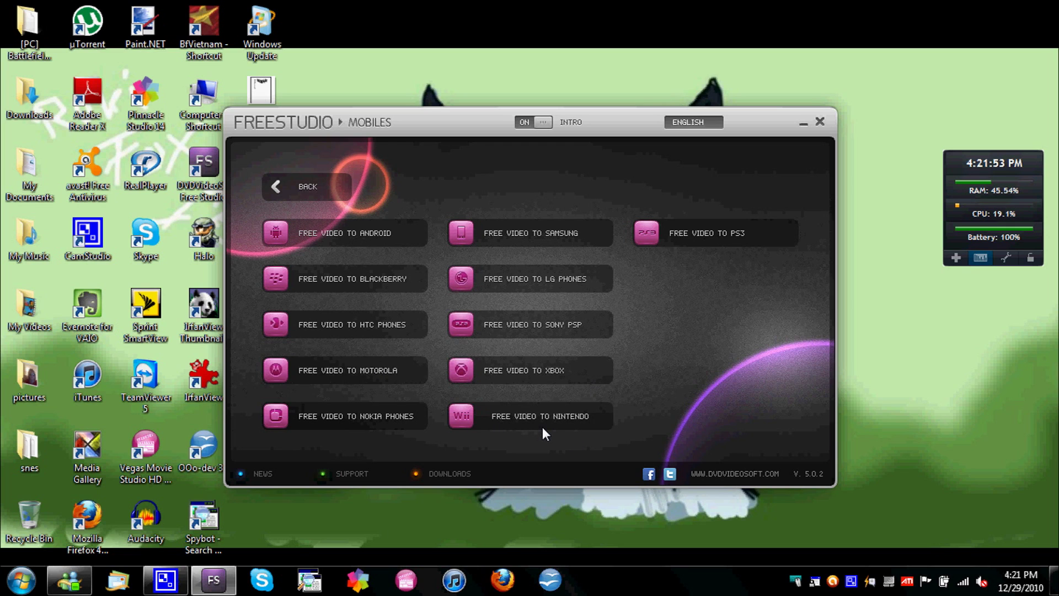
click(293, 176)
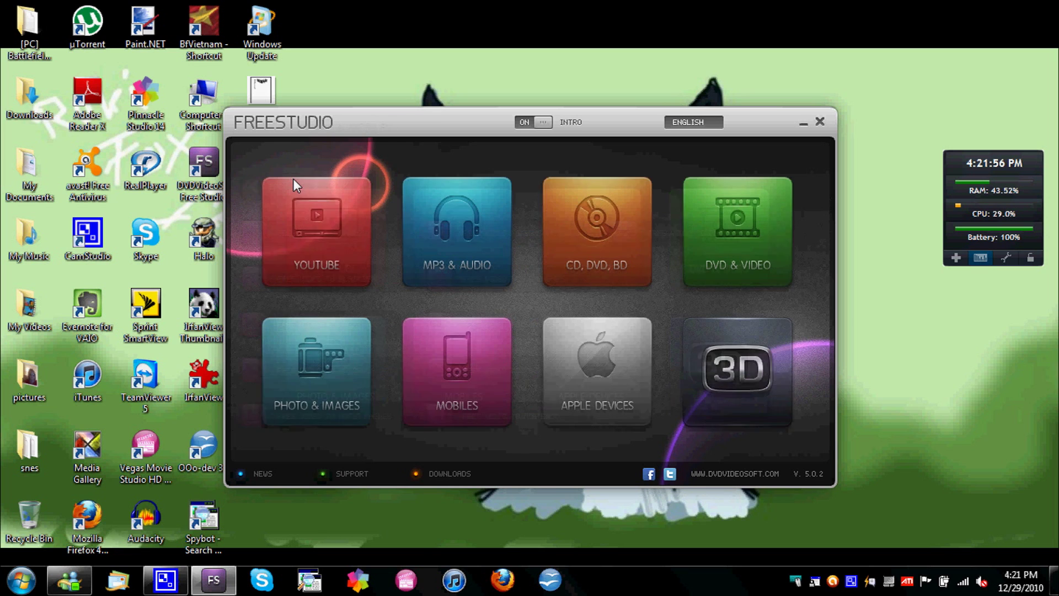
click(608, 387)
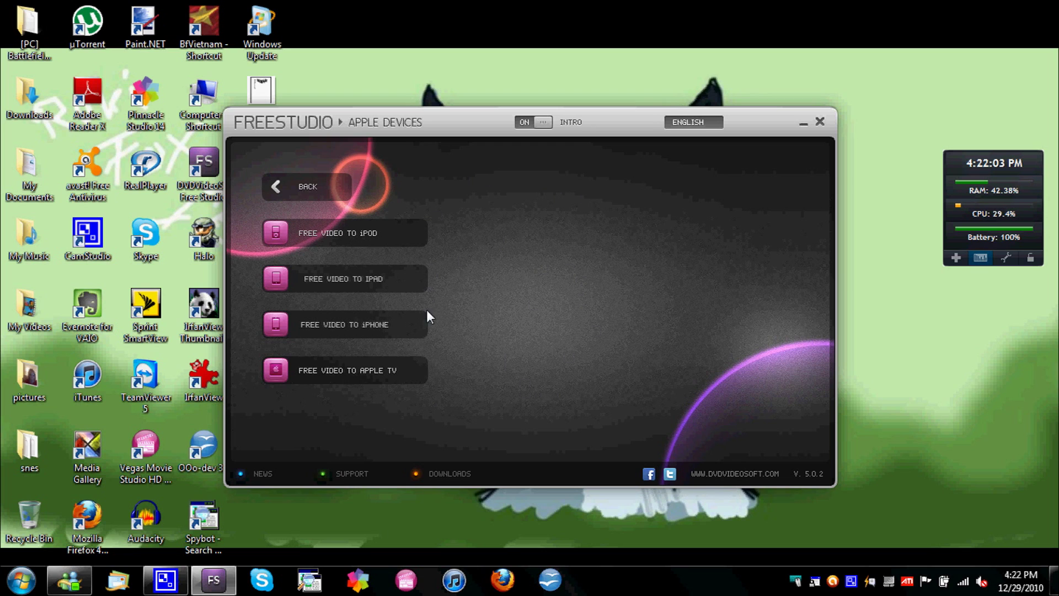
click(317, 181)
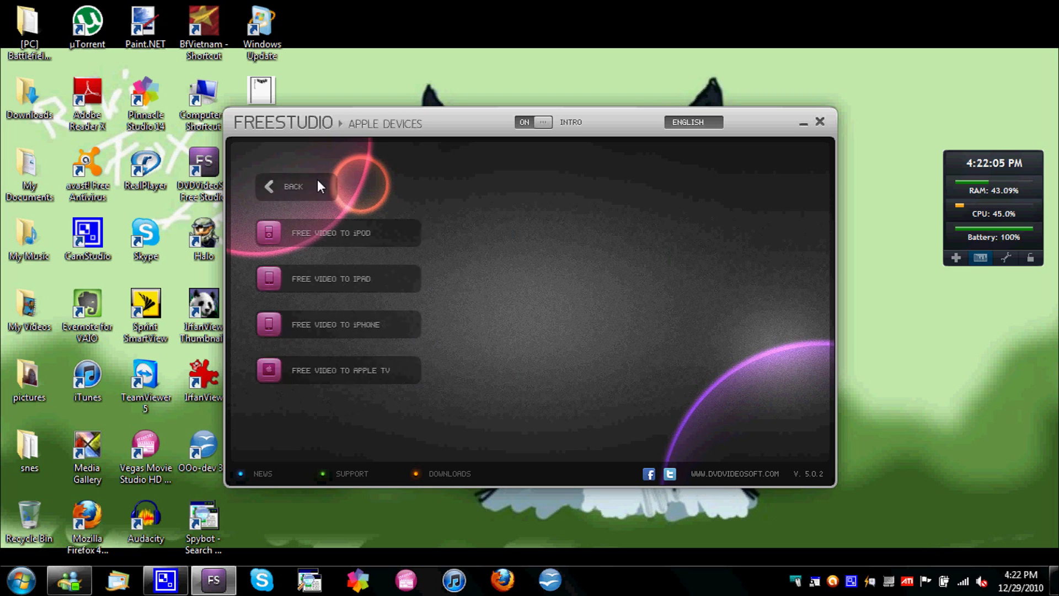